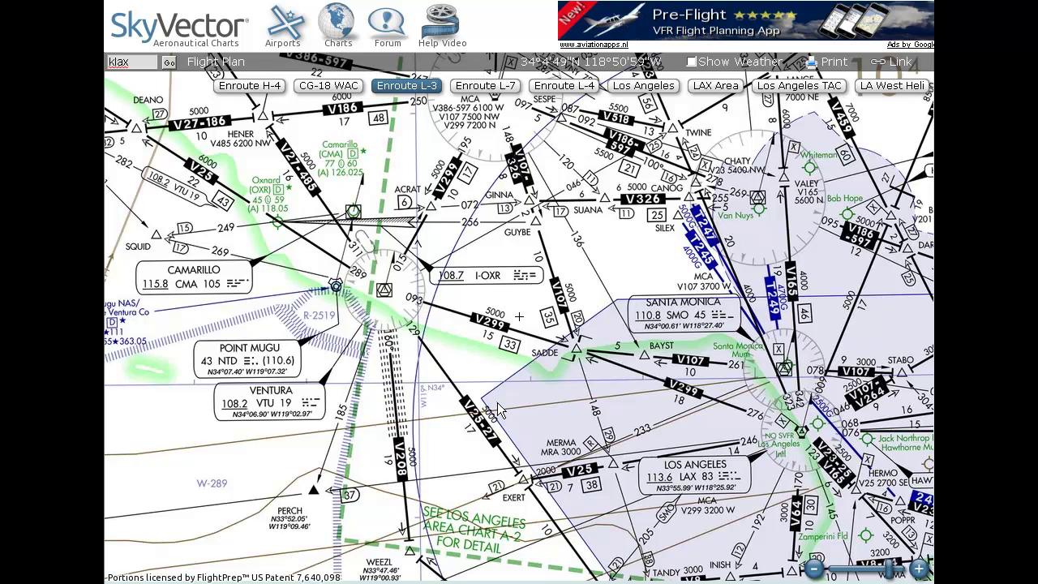
- Pan the Enroute L-3 chart along V25 from Camarillo past Paso Robles and Priest to King City
{"action": "left_click_drag", "start_coordinate": [402, 258], "coordinate": [669, 491]}
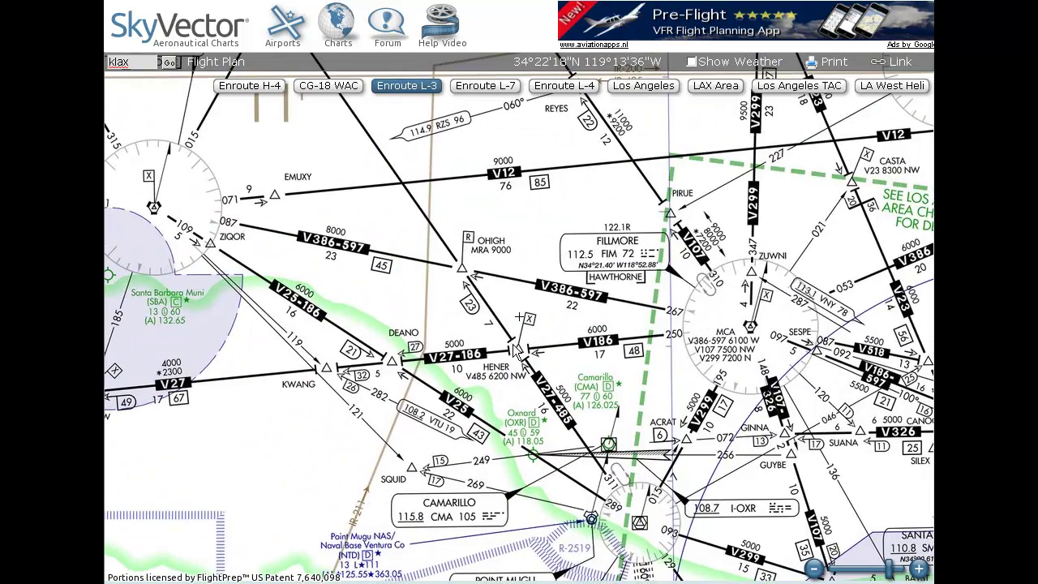
{"action": "left_click_drag", "start_coordinate": [403, 205], "coordinate": [659, 568]}
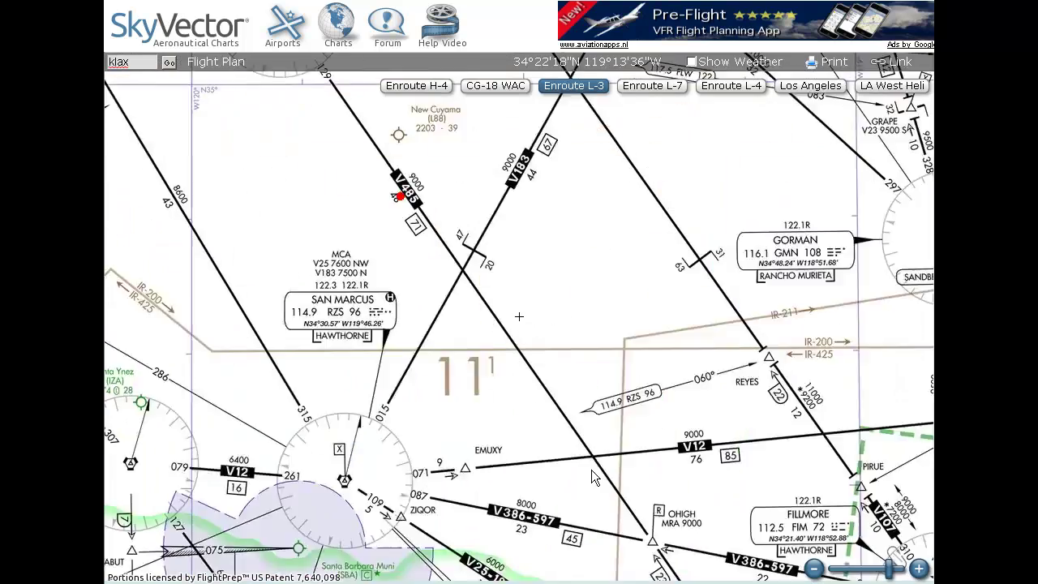
{"action": "left_click_drag", "start_coordinate": [353, 100], "coordinate": [508, 383]}
{"action": "left_click_drag", "start_coordinate": [250, 172], "coordinate": [448, 426]}
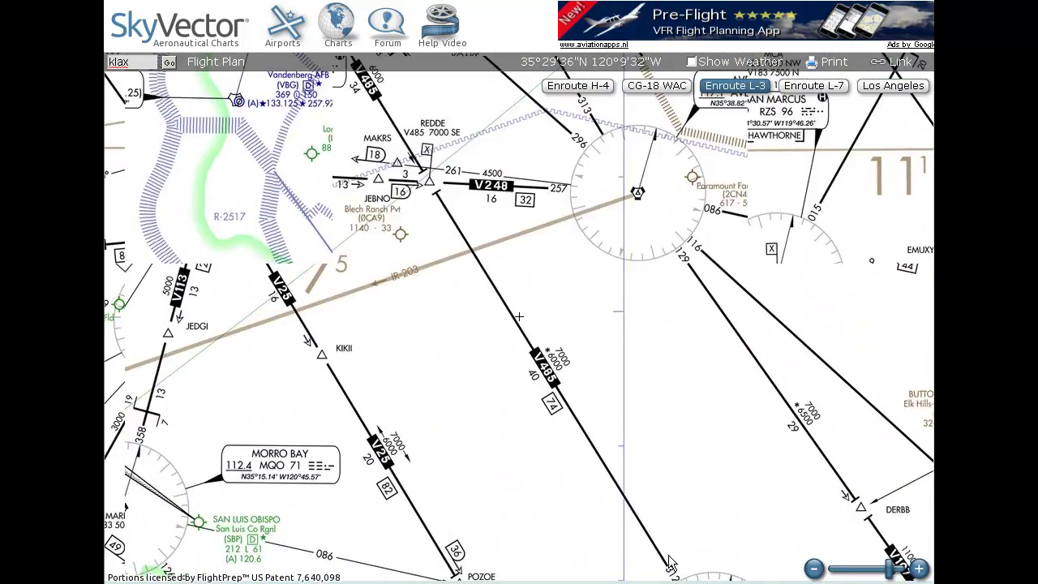
{"action": "left_click_drag", "start_coordinate": [419, 222], "coordinate": [524, 378]}
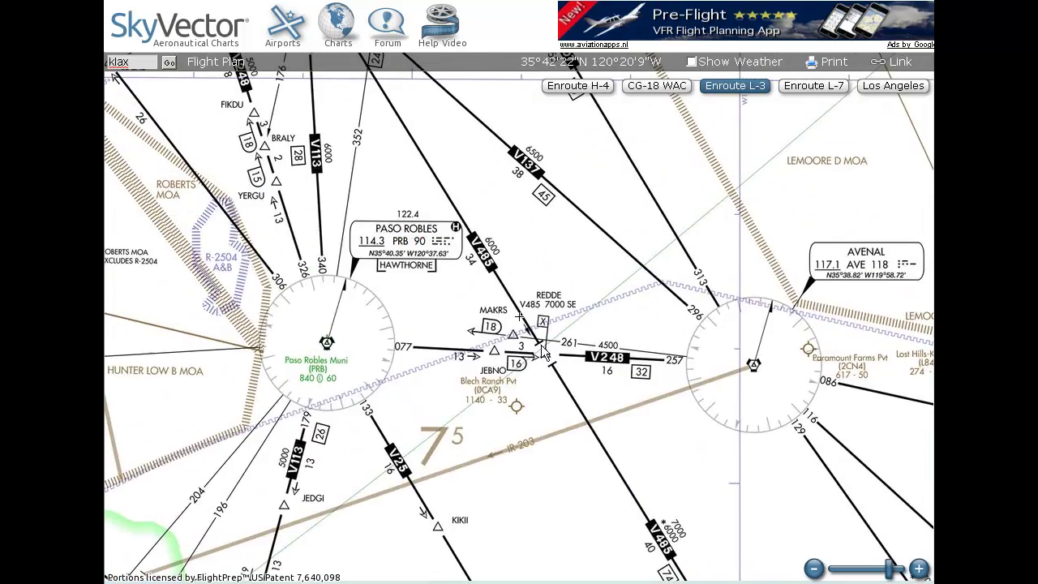
{"action": "left_click_drag", "start_coordinate": [405, 197], "coordinate": [578, 452]}
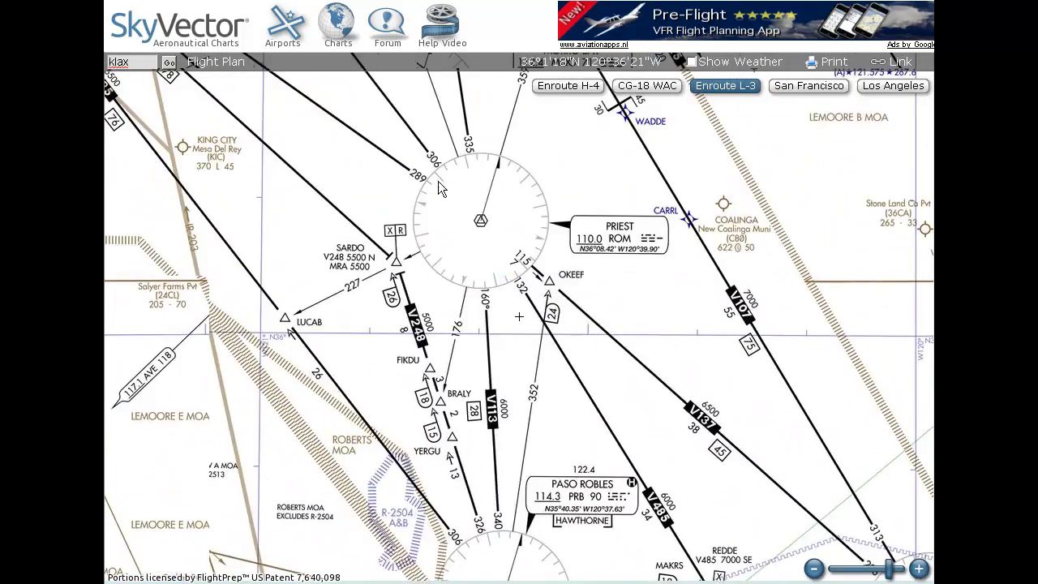
{"action": "left_click_drag", "start_coordinate": [432, 162], "coordinate": [617, 444]}
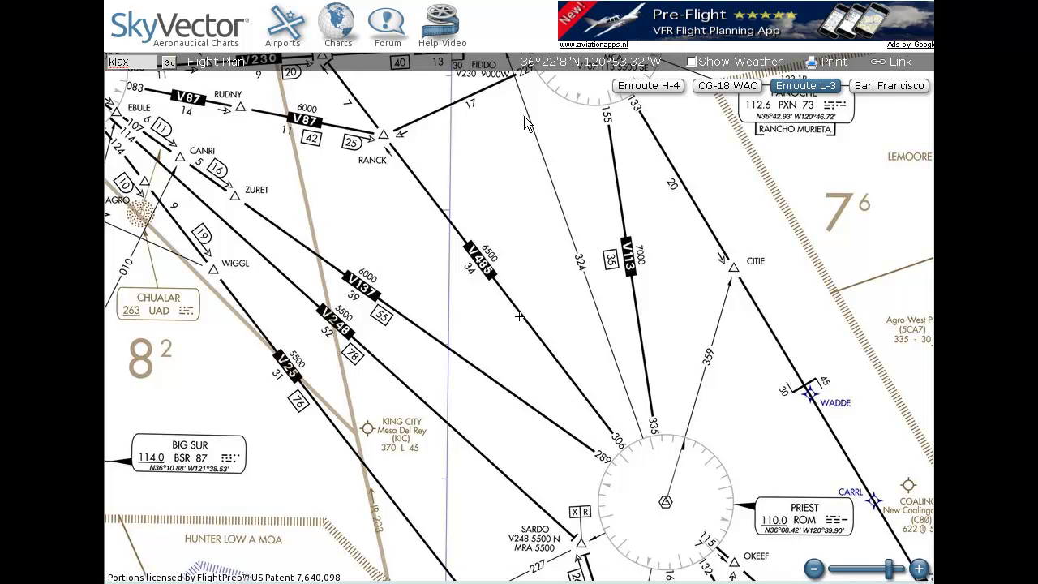
- Zoom out, recentre on Los Angeles Intl, then zoom in and pan to V25 near Seal Beach
{"action": "left_click", "coordinate": [815, 569]}
{"action": "left_click", "coordinate": [815, 568]}
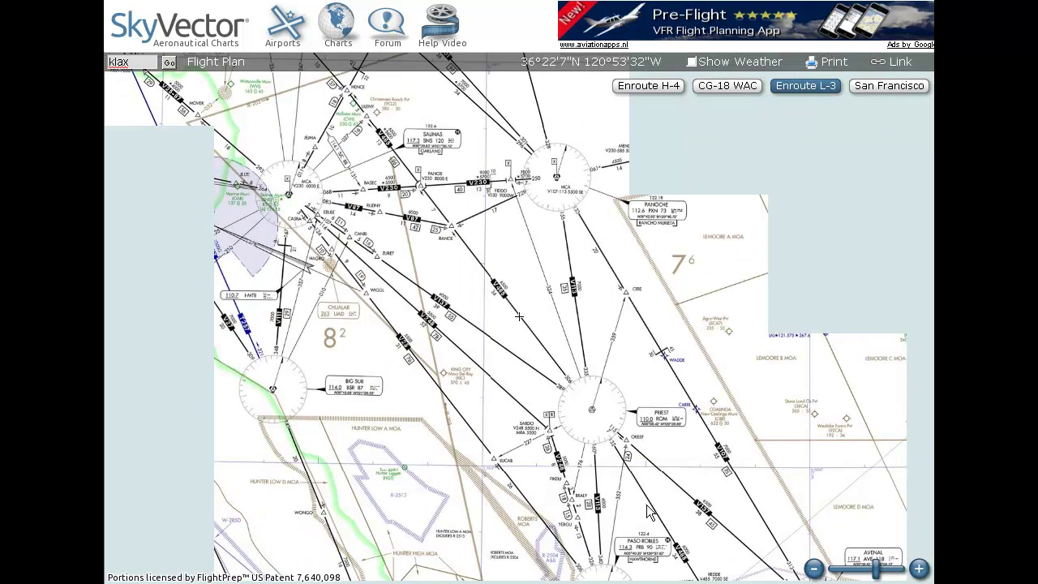
{"action": "left_click_drag", "start_coordinate": [717, 554], "coordinate": [370, 88]}
{"action": "left_click", "coordinate": [169, 62]}
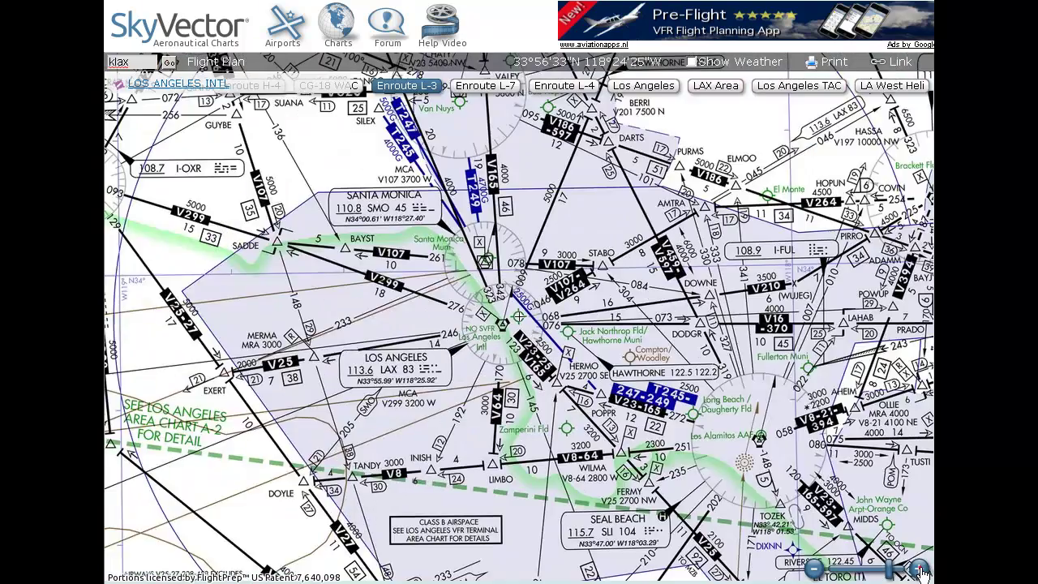
{"action": "left_click", "coordinate": [920, 569]}
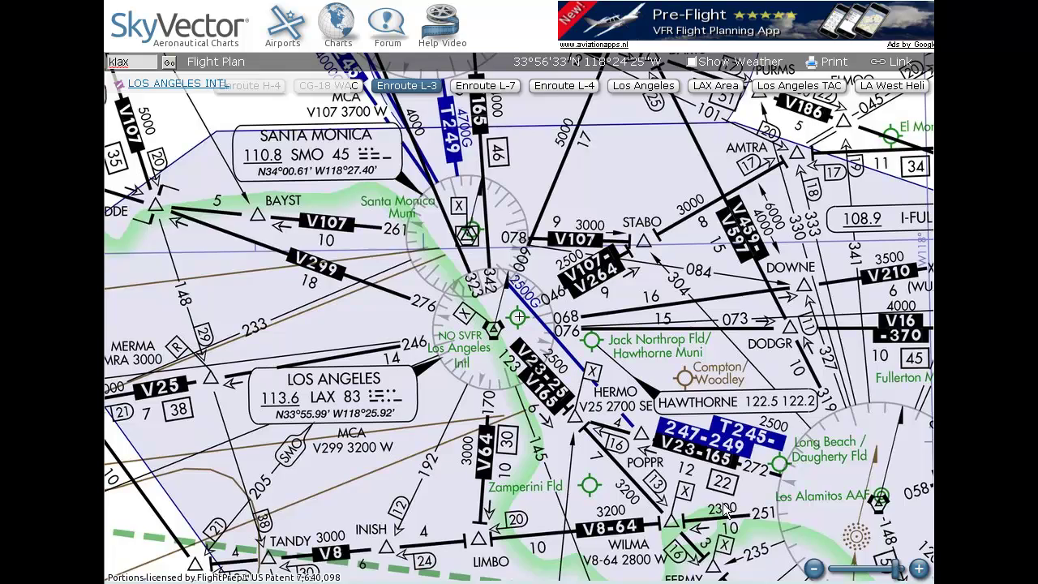
{"action": "left_click_drag", "start_coordinate": [721, 502], "coordinate": [685, 310]}
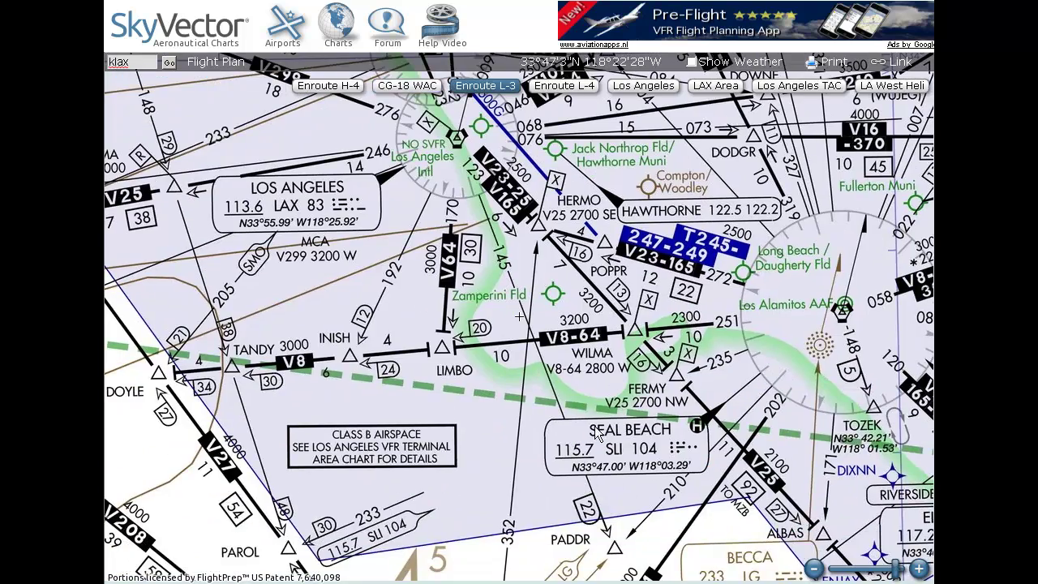
{"action": "mouse_move", "coordinate": [624, 479]}
{"action": "left_mouse_down"}
{"action": "mouse_move", "coordinate": [567, 311]}
{"action": "mouse_move", "coordinate": [690, 568]}
{"action": "mouse_move", "coordinate": [520, 349]}
{"action": "mouse_move", "coordinate": [550, 367]}
{"action": "mouse_move", "coordinate": [526, 413]}
{"action": "mouse_move", "coordinate": [742, 341]}
{"action": "left_mouse_up"}
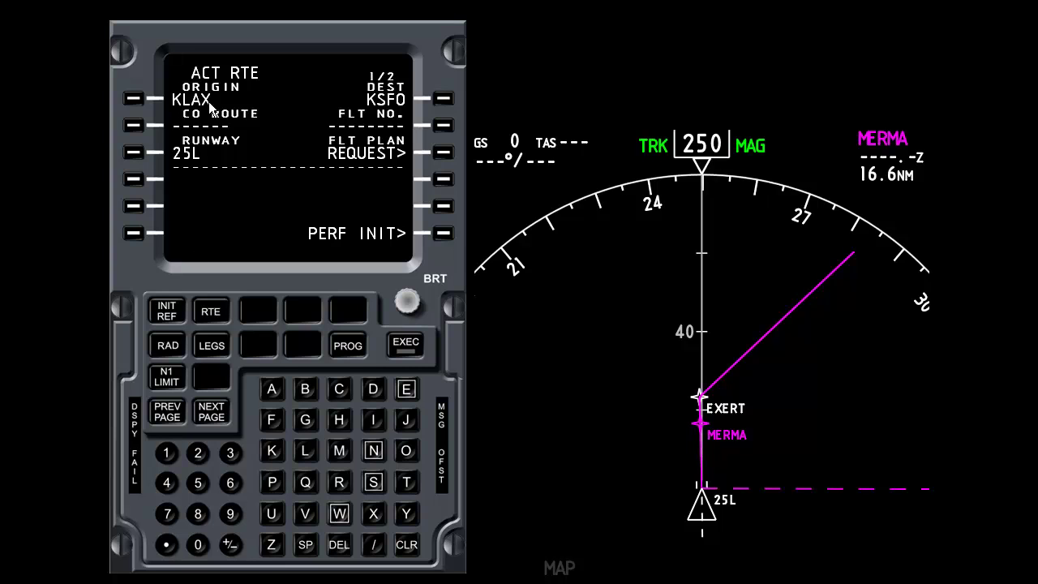
- Re-enter KLAX as the origin to wipe the destination, runway and route waypoints
{"action": "type", "text": "KLAX"}
{"action": "key", "text": "BackSpace"}
{"action": "key", "text": "BackSpace"}
{"action": "key", "text": "BackSpace"}
{"action": "key", "text": "BackSpace"}
{"action": "left_click", "coordinate": [131, 98]}
{"action": "left_click", "coordinate": [132, 101]}
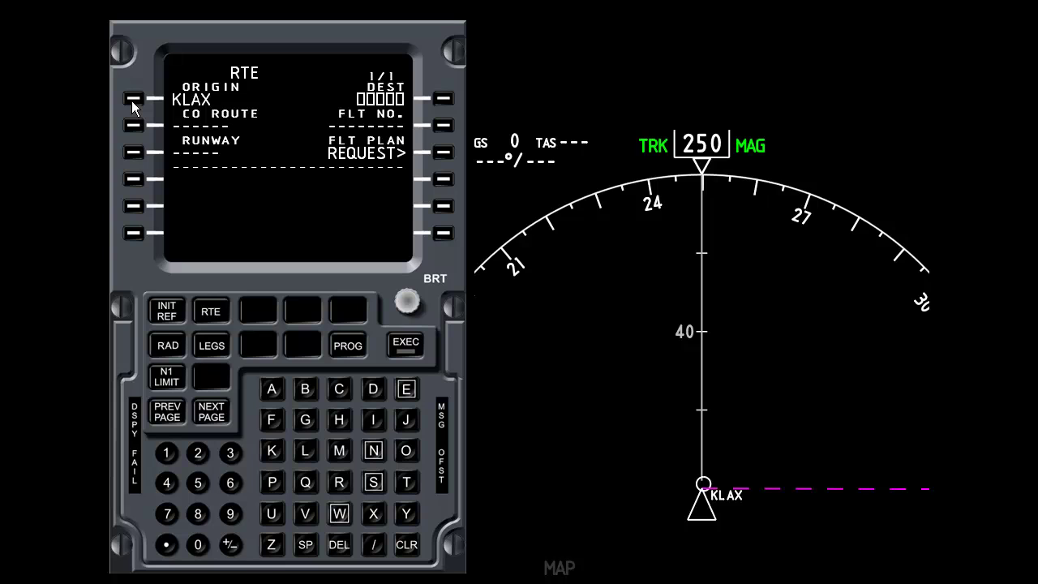
- Set KSFO as destination, add LAX as the first DIRECT waypoint, and put SFO in the scratchpad
{"action": "type", "text": "KSFO"}
{"action": "left_click", "coordinate": [443, 99]}
{"action": "left_click", "coordinate": [217, 410]}
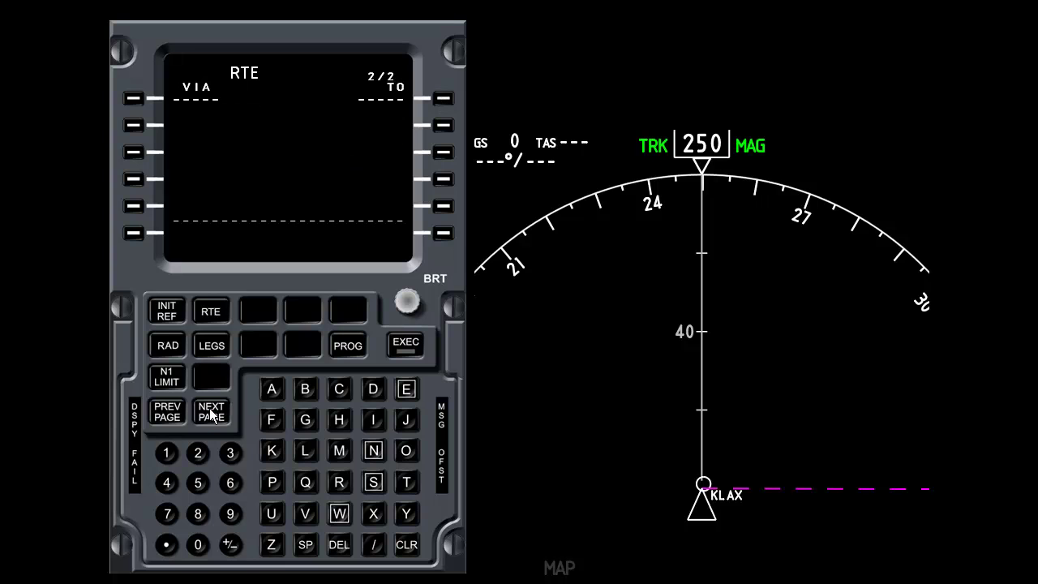
{"action": "type", "text": "LAX"}
{"action": "left_click", "coordinate": [442, 99]}
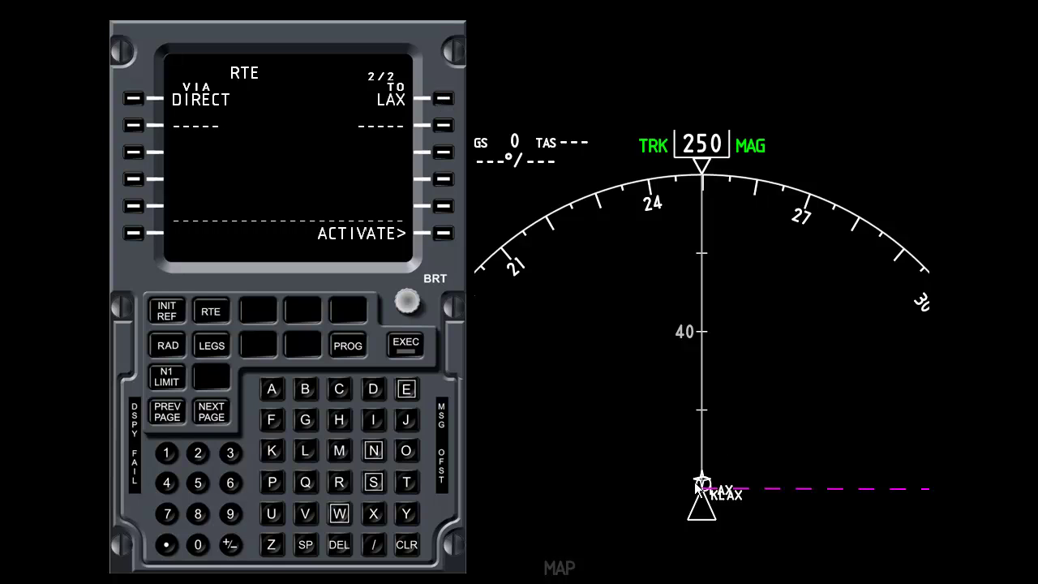
{"action": "scroll", "coordinate": [701, 478], "scroll_direction": "up", "scroll_amount": 3}
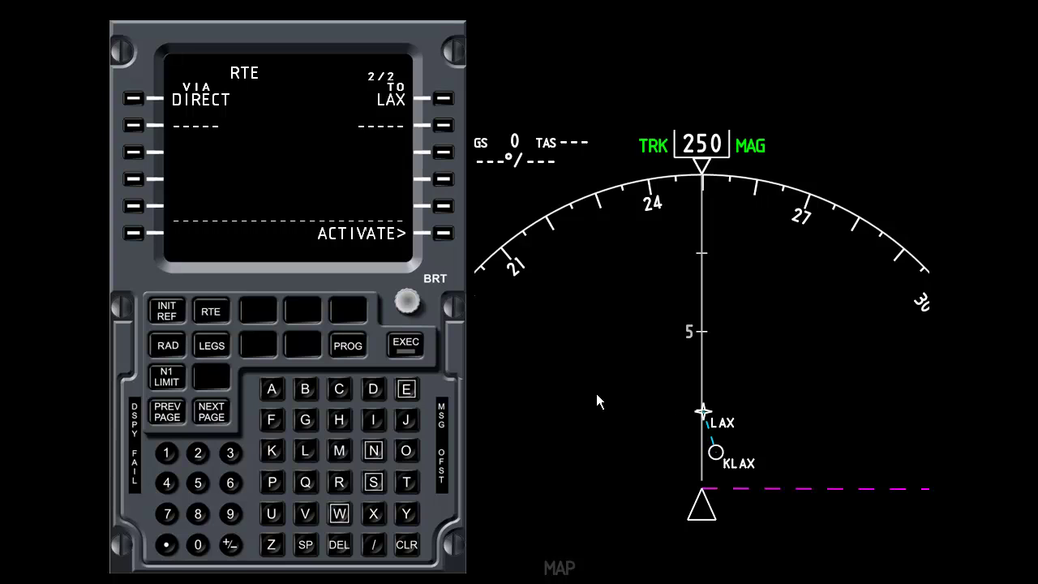
{"action": "type", "text": "SFO"}
{"action": "left_click", "coordinate": [443, 126]}
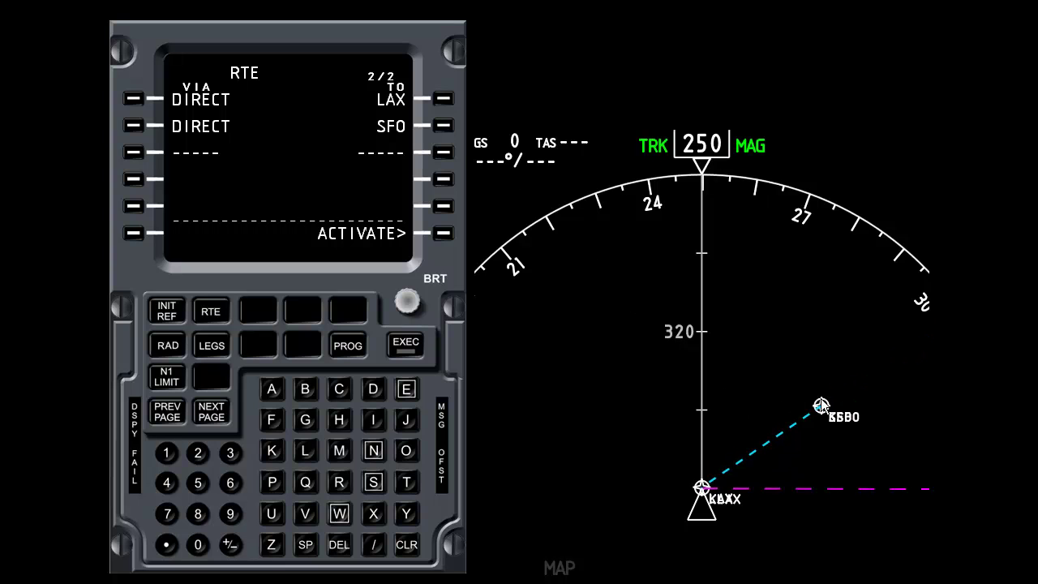
{"action": "scroll", "coordinate": [821, 411], "scroll_direction": "up", "scroll_amount": 1}
{"action": "scroll", "coordinate": [836, 399], "scroll_direction": "down", "scroll_amount": 1}
{"action": "scroll", "coordinate": [828, 439], "scroll_direction": "up", "scroll_amount": 5}
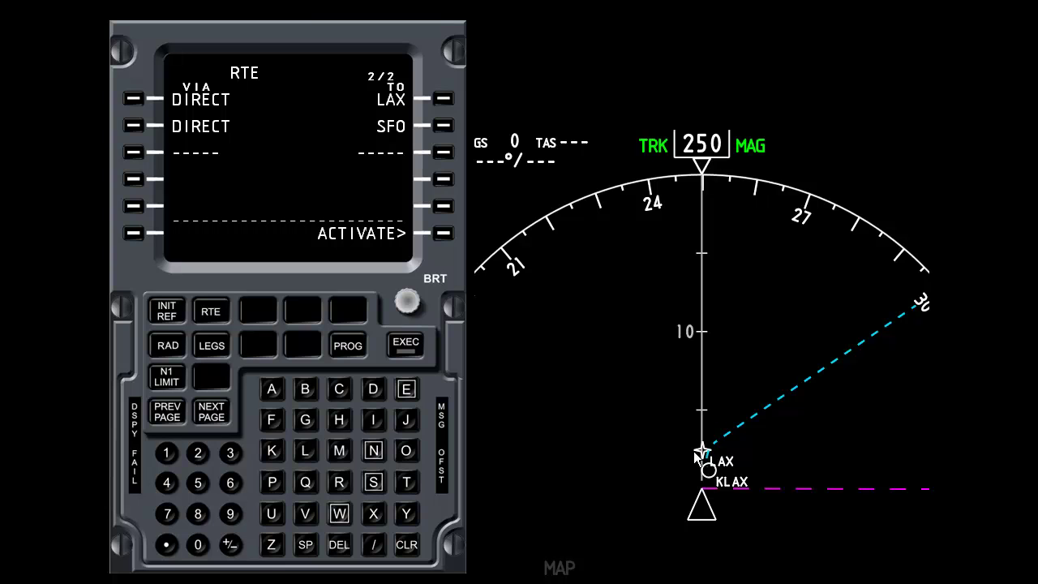
{"action": "scroll", "coordinate": [697, 450], "scroll_direction": "down", "scroll_amount": 4}
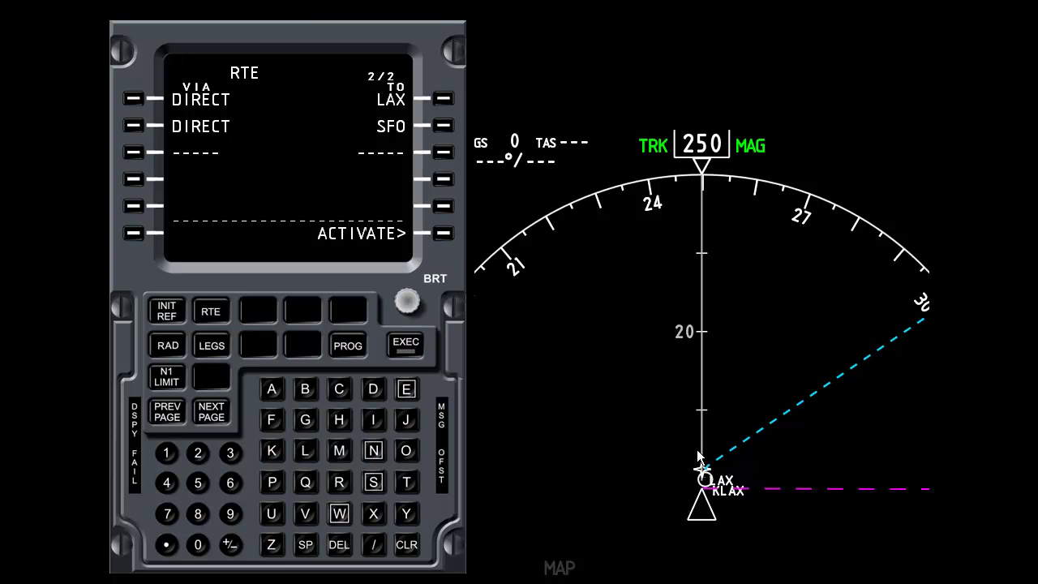
{"action": "scroll", "coordinate": [773, 425], "scroll_direction": "down", "scroll_amount": 1}
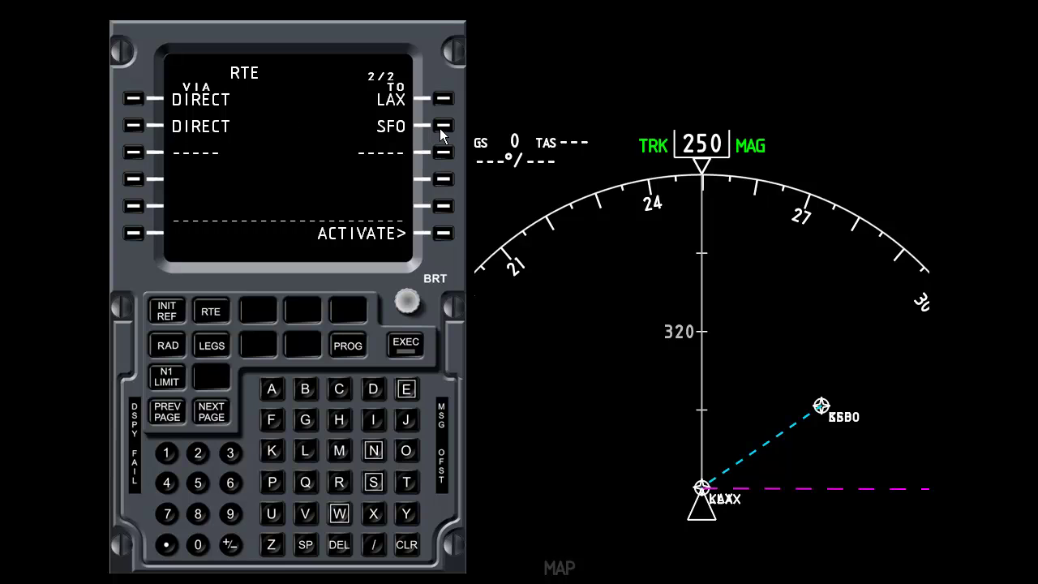
{"action": "scroll", "coordinate": [328, 132], "scroll_direction": "up", "scroll_amount": 1}
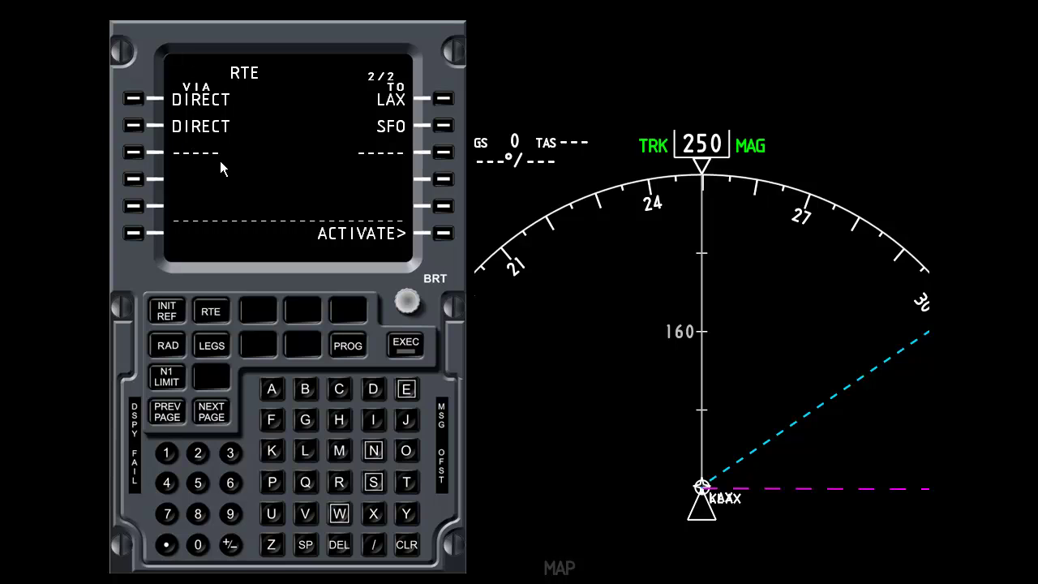
- Replace DIRECT with V25 as the VIA to SFO, adding MERMA and EXERT to the route
{"action": "type", "text": "V25"}
{"action": "left_click", "coordinate": [132, 125]}
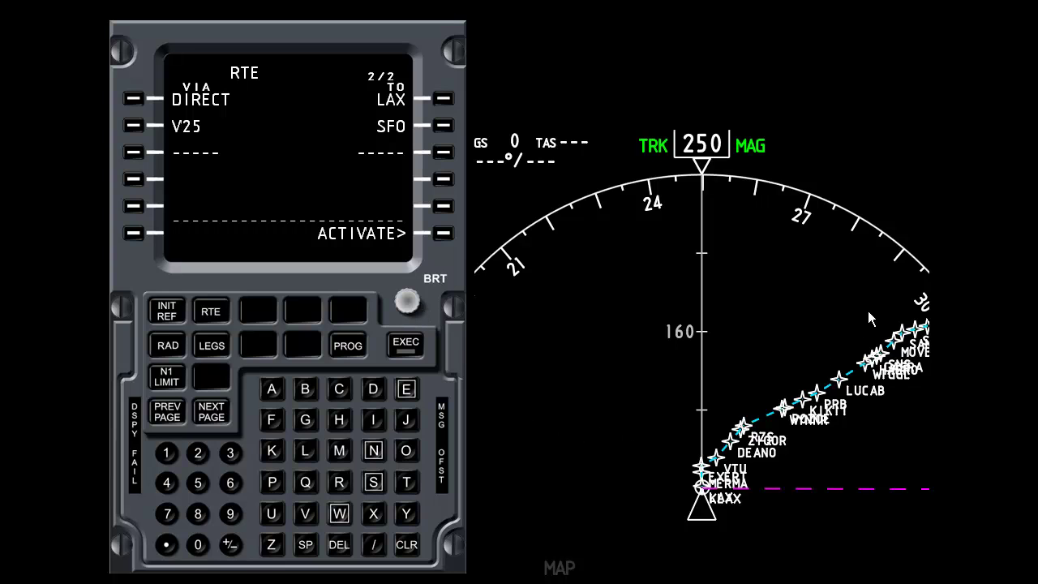
{"action": "scroll", "coordinate": [857, 310], "scroll_direction": "up", "scroll_amount": 2}
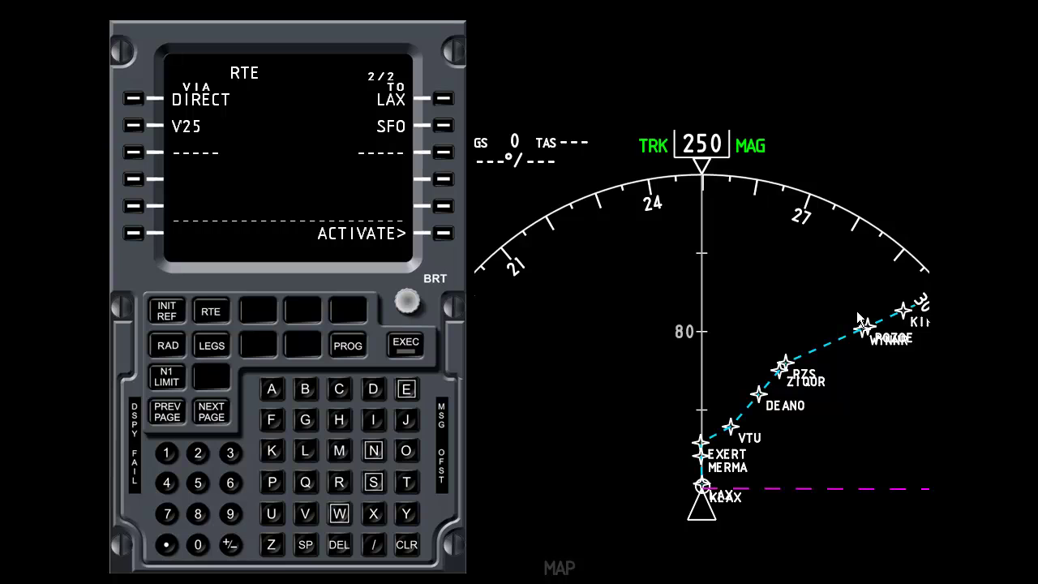
{"action": "scroll", "coordinate": [858, 318], "scroll_direction": "up", "scroll_amount": 1}
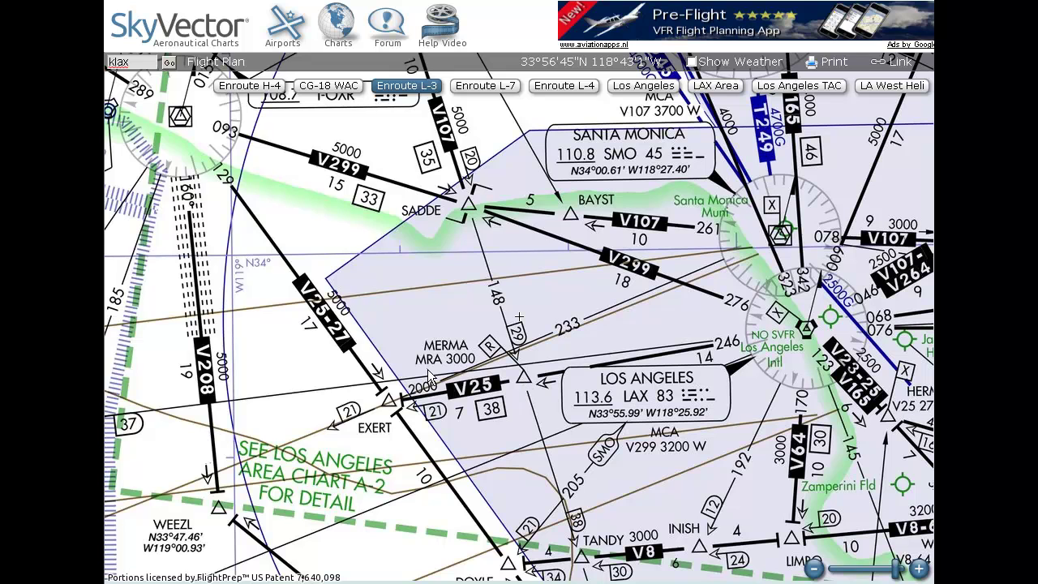
- Trace V25 on the L-3 chart from LAX through the Ventura VOR to DEANO, ZIQOR and Santa Barbara
{"action": "left_click_drag", "start_coordinate": [266, 240], "coordinate": [510, 362]}
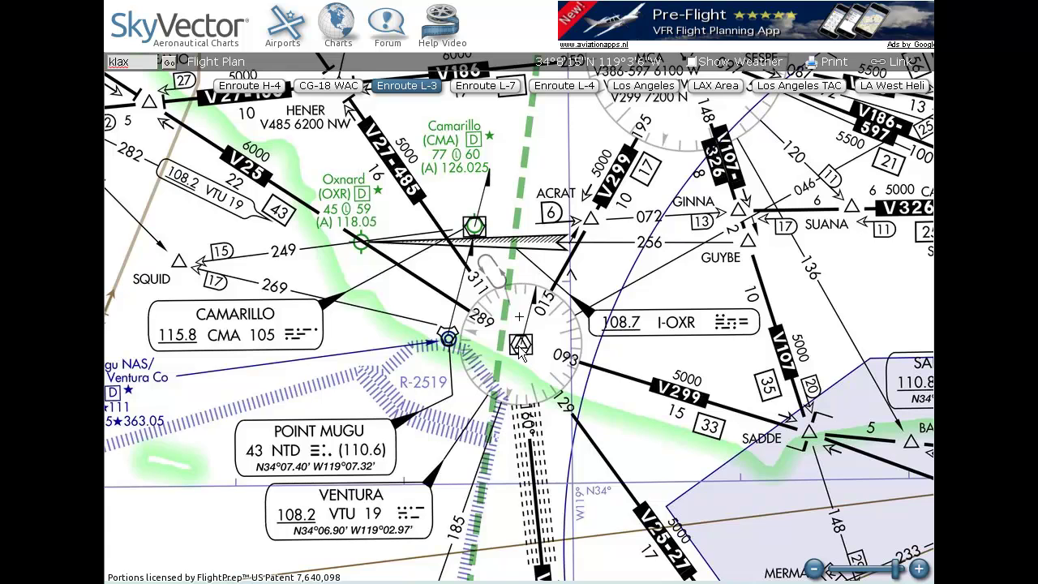
{"action": "left_click_drag", "start_coordinate": [523, 351], "coordinate": [729, 493]}
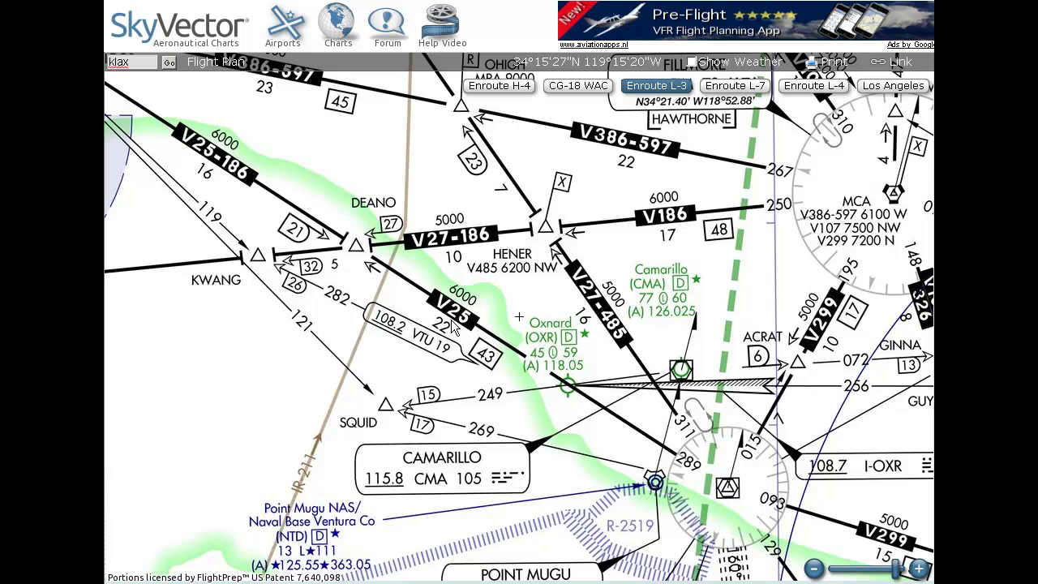
{"action": "left_click_drag", "start_coordinate": [357, 246], "coordinate": [778, 452]}
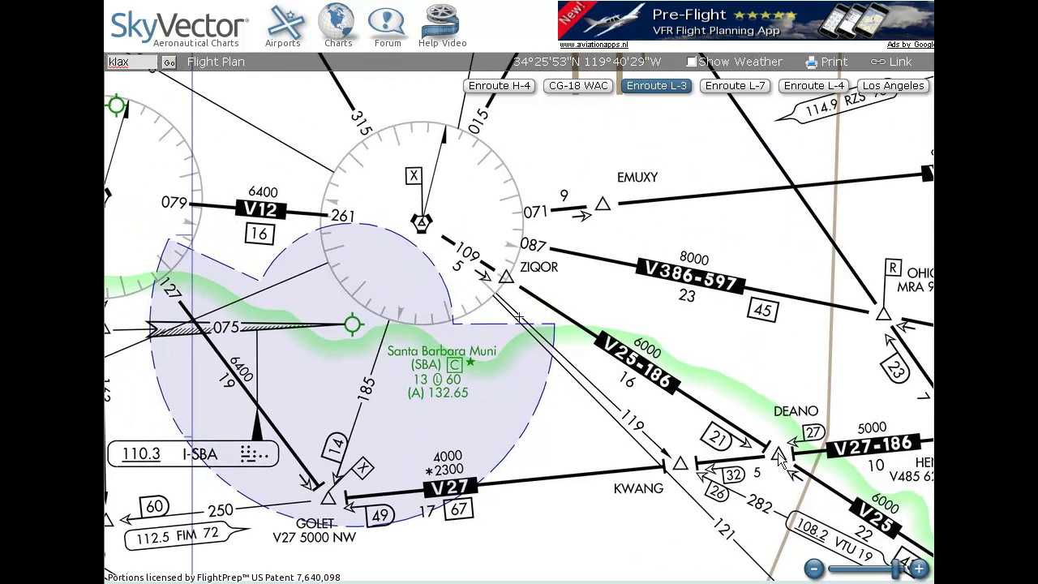
{"action": "left_click_drag", "start_coordinate": [421, 227], "coordinate": [587, 409]}
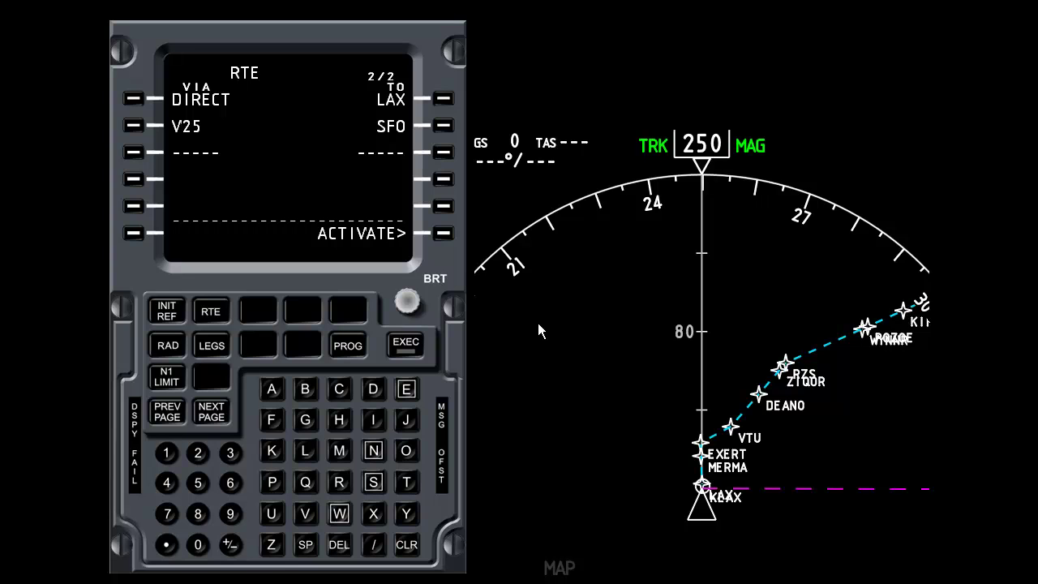
- Activate and execute the V25 route so the page reads ACT RTE
{"action": "left_click", "coordinate": [443, 233]}
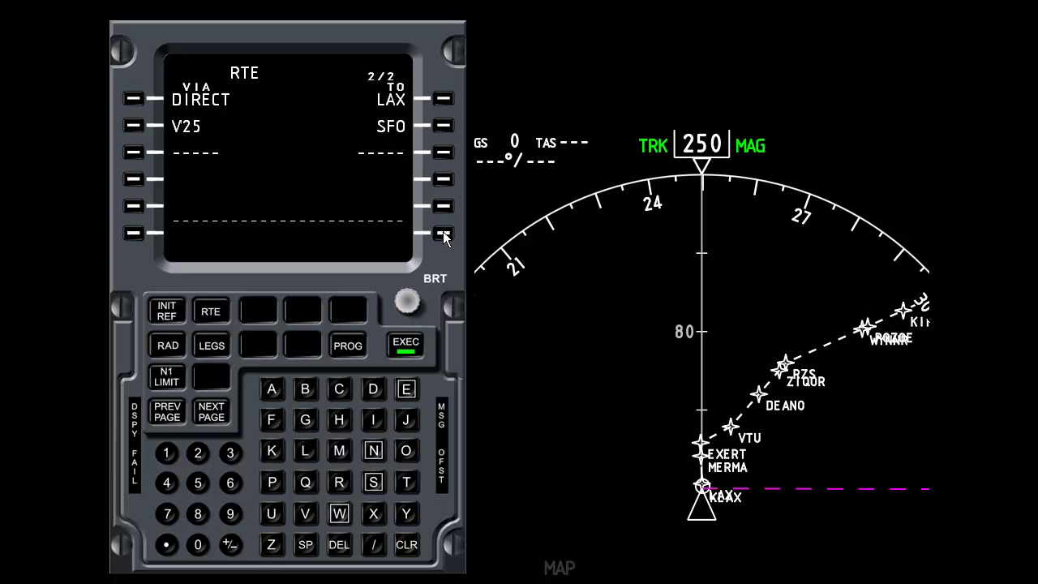
{"action": "left_click", "coordinate": [405, 346]}
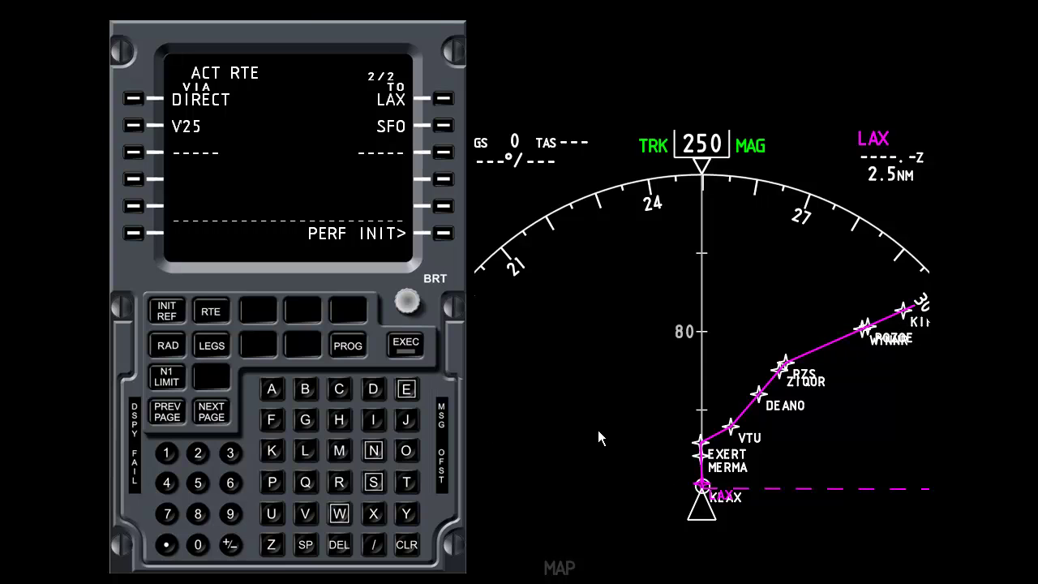
- Zoom the ND in and back out to review the solid magenta route from KLAX to RZS
{"action": "scroll", "coordinate": [598, 433], "scroll_direction": "up", "scroll_amount": 3}
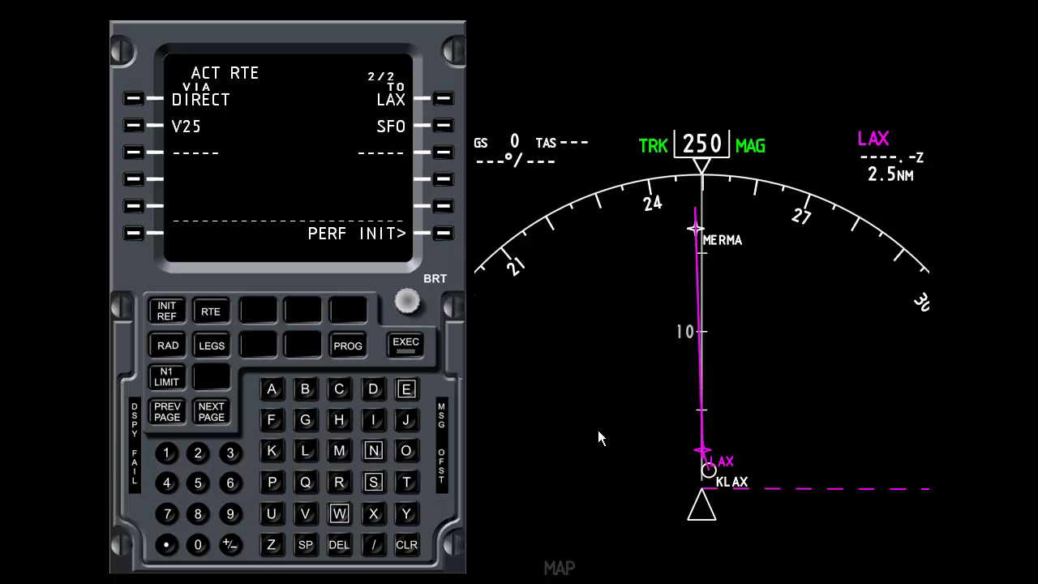
{"action": "scroll", "coordinate": [598, 431], "scroll_direction": "up", "scroll_amount": 1}
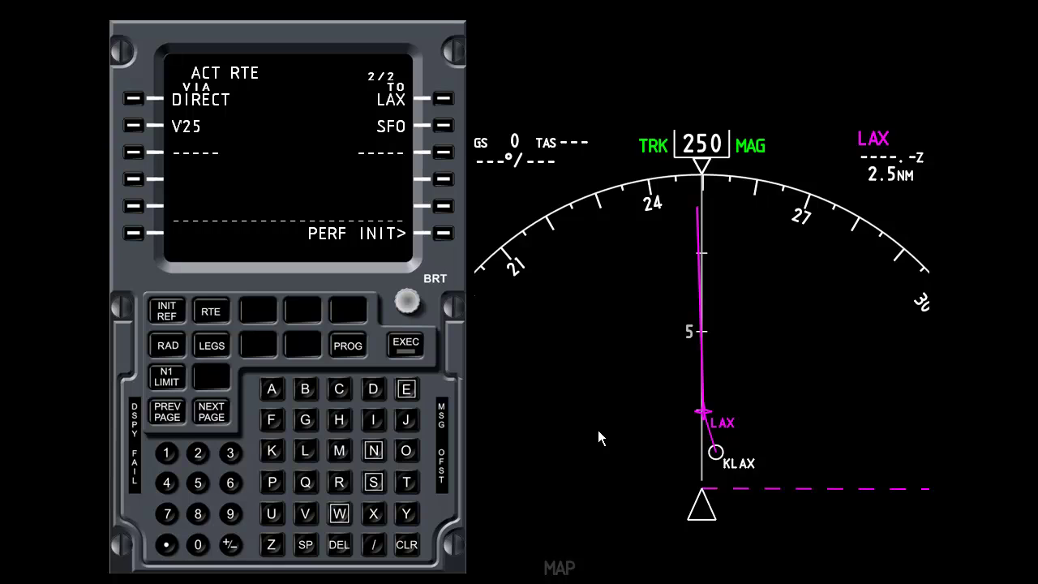
{"action": "scroll", "coordinate": [597, 430], "scroll_direction": "down", "scroll_amount": 2}
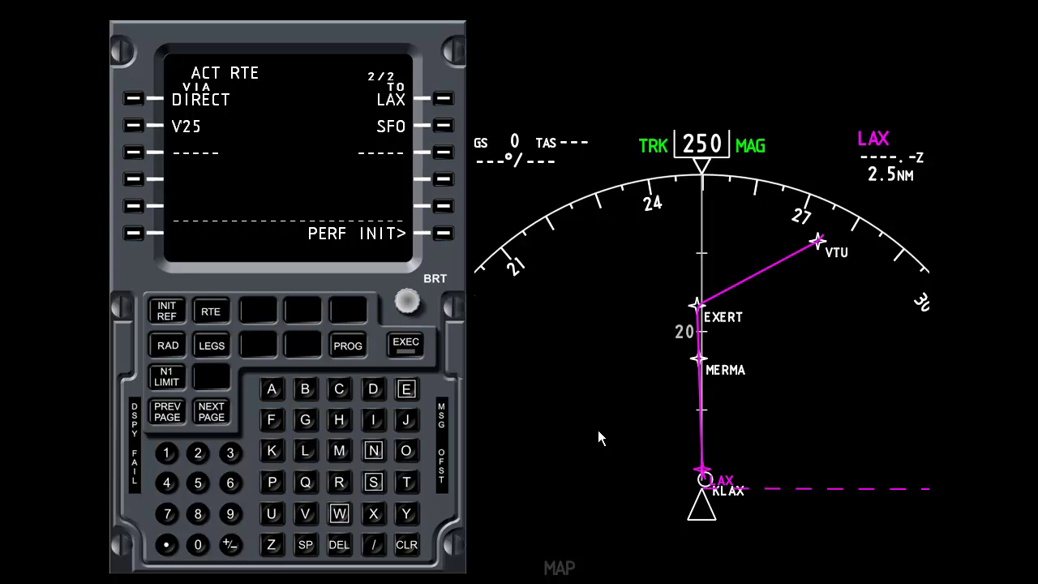
{"action": "scroll", "coordinate": [597, 432], "scroll_direction": "down", "scroll_amount": 2}
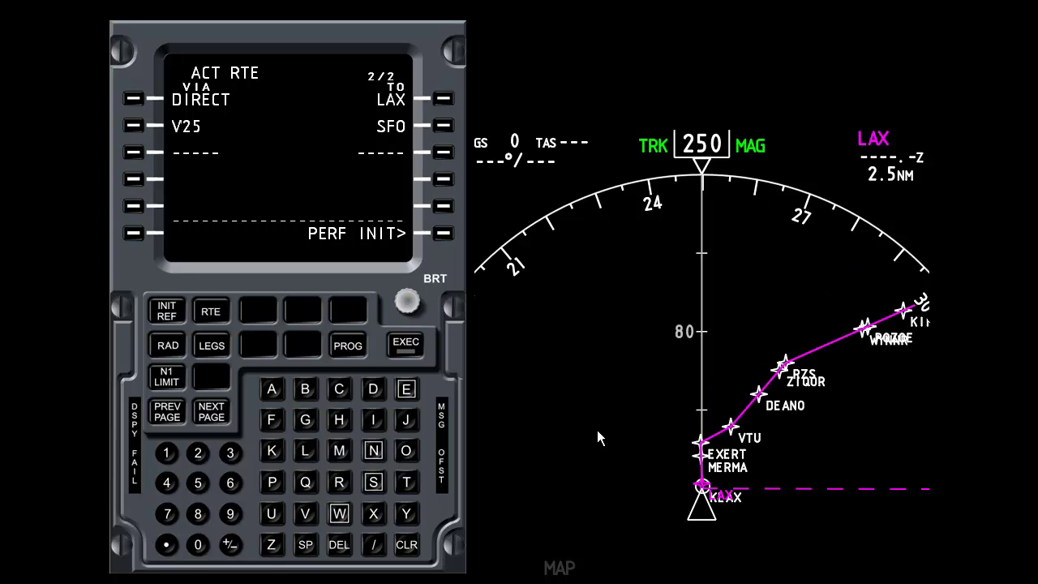